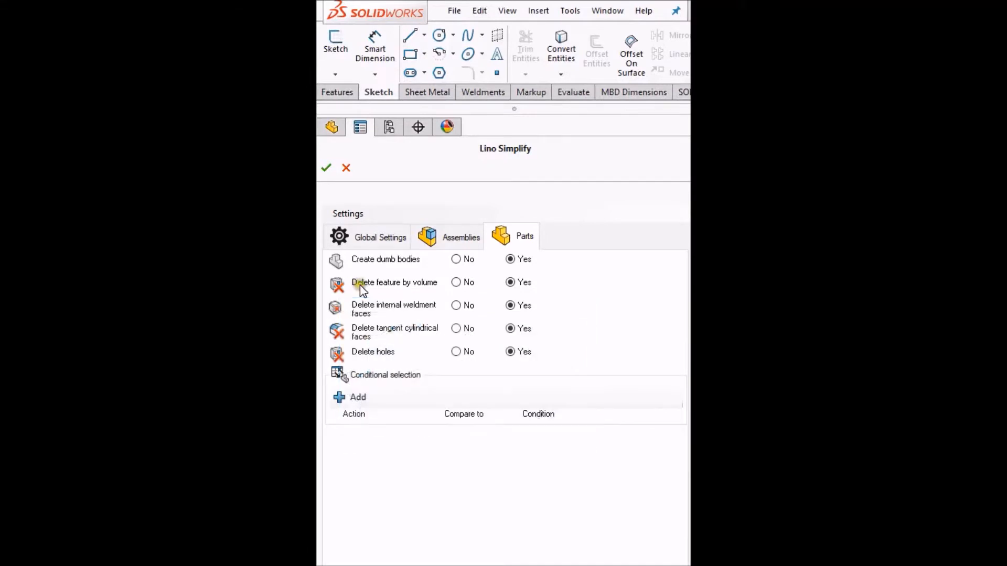
- Run Lino Simplify on the casing with the current part settings and save the file to store the simplification settings
{"action": "mouse_move", "coordinate": [337, 310]}
{"action": "mouse_move", "coordinate": [339, 334]}
{"action": "mouse_move", "coordinate": [338, 357]}
{"action": "left_click", "coordinate": [326, 173]}
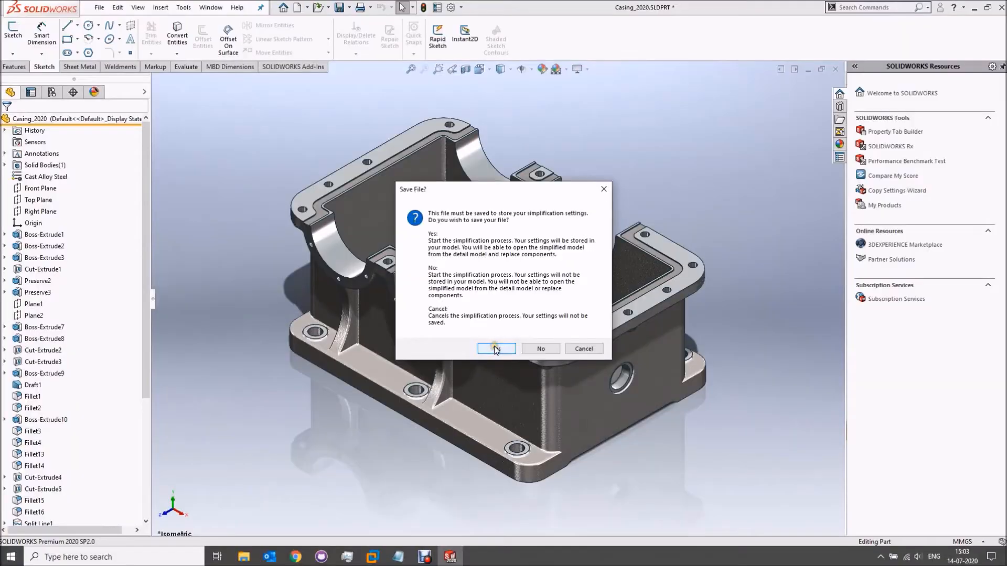
{"action": "left_click", "coordinate": [495, 348]}
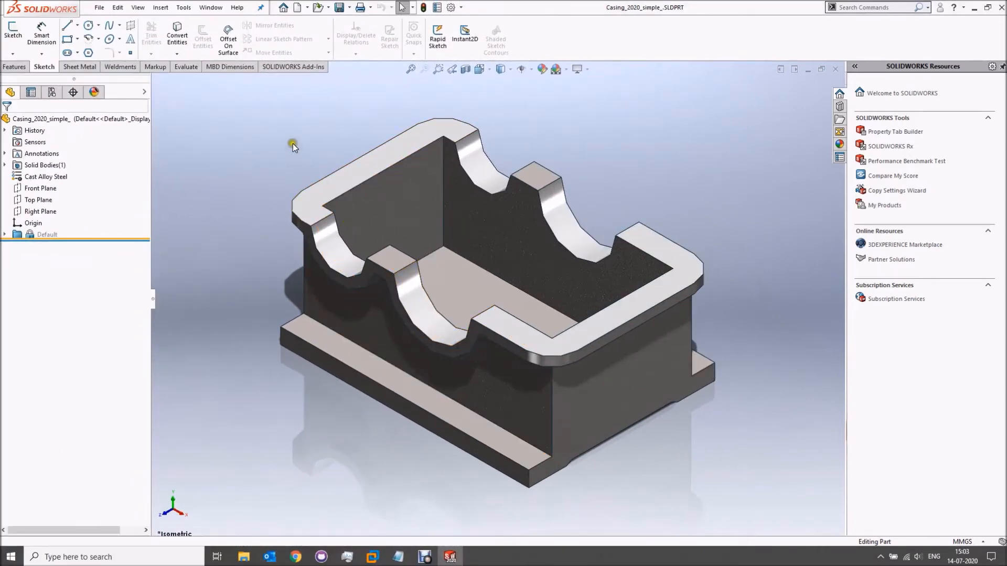
- Open the detailed model linked to the simplified casing and arrange both part windows side by side
{"action": "right_click", "coordinate": [292, 145]}
{"action": "left_click", "coordinate": [351, 294]}
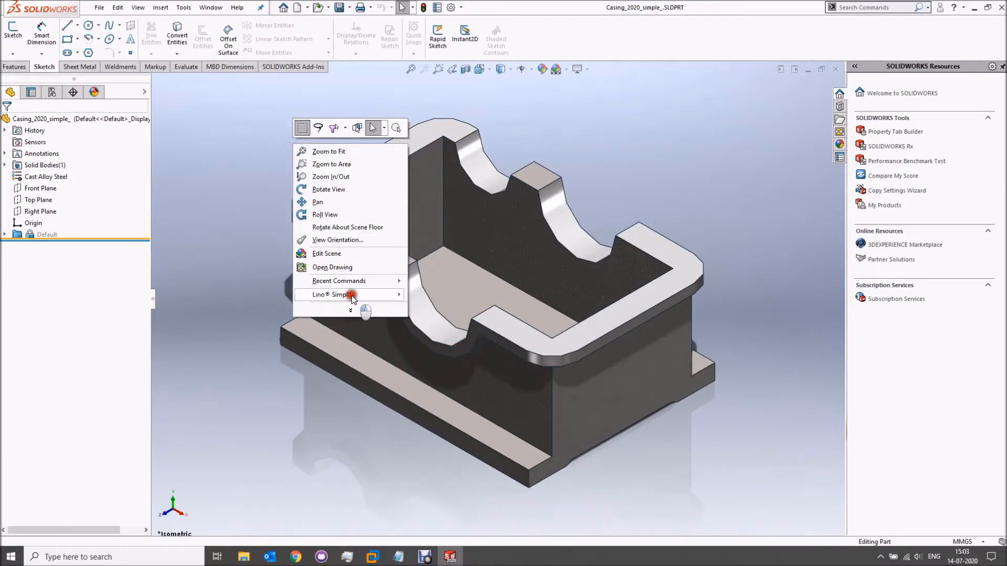
{"action": "left_click", "coordinate": [432, 295]}
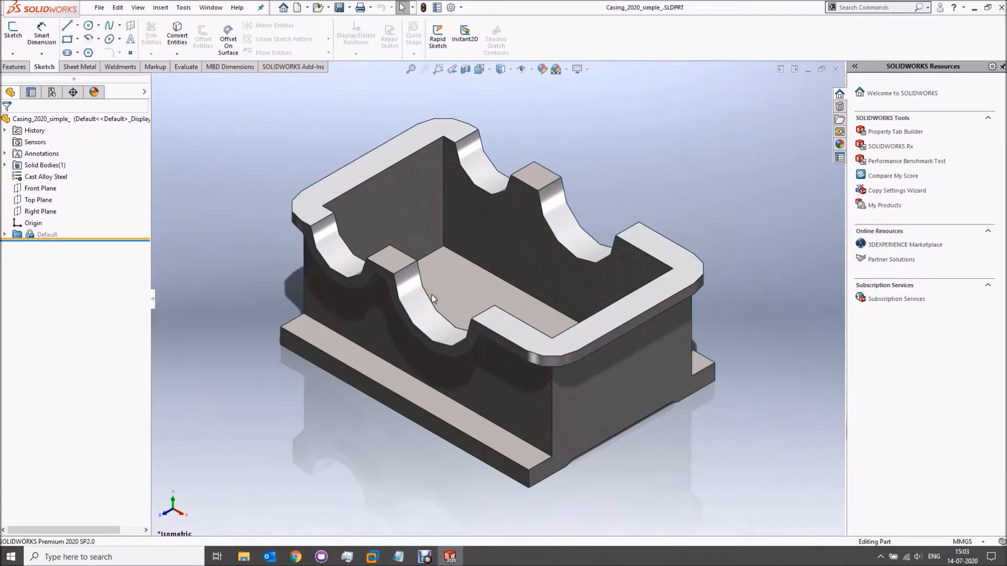
{"action": "left_click", "coordinate": [209, 8]}
{"action": "left_click", "coordinate": [222, 73]}
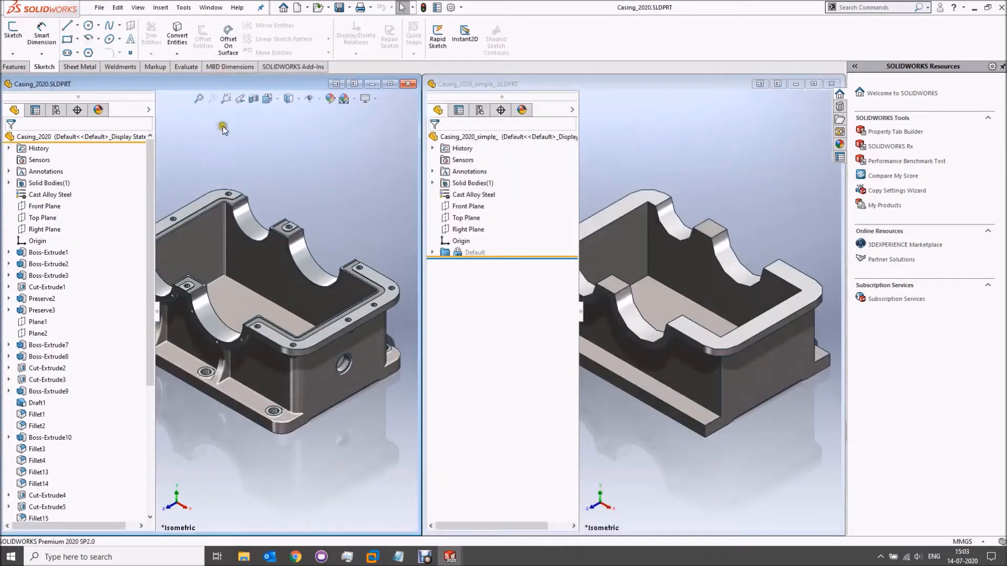
- Hide the feature trees in both windows and rotate the synchronized views to compare the detailed and simplified casings
{"action": "left_click", "coordinate": [157, 312]}
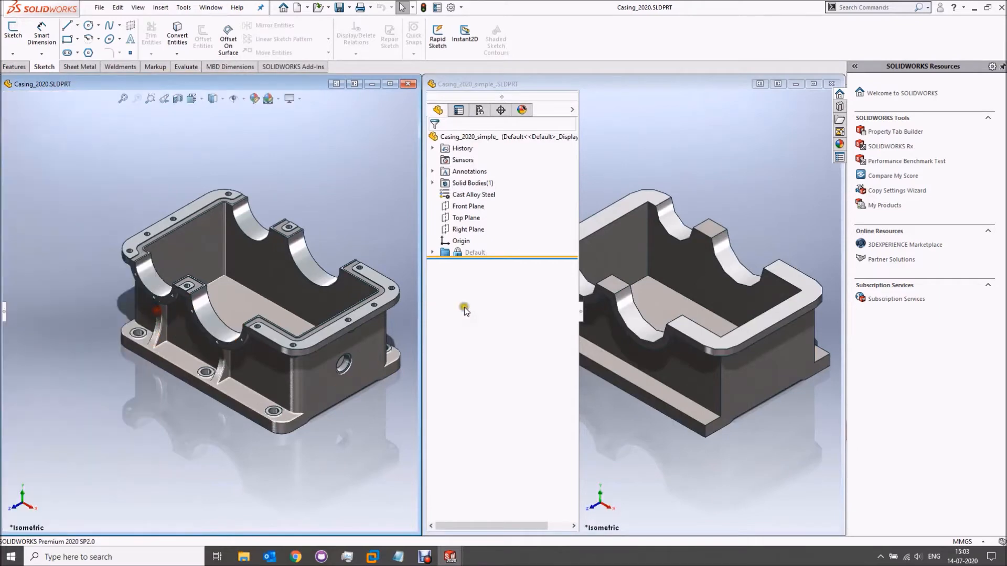
{"action": "left_click", "coordinate": [581, 312]}
{"action": "key", "text": "ctrl+1"}
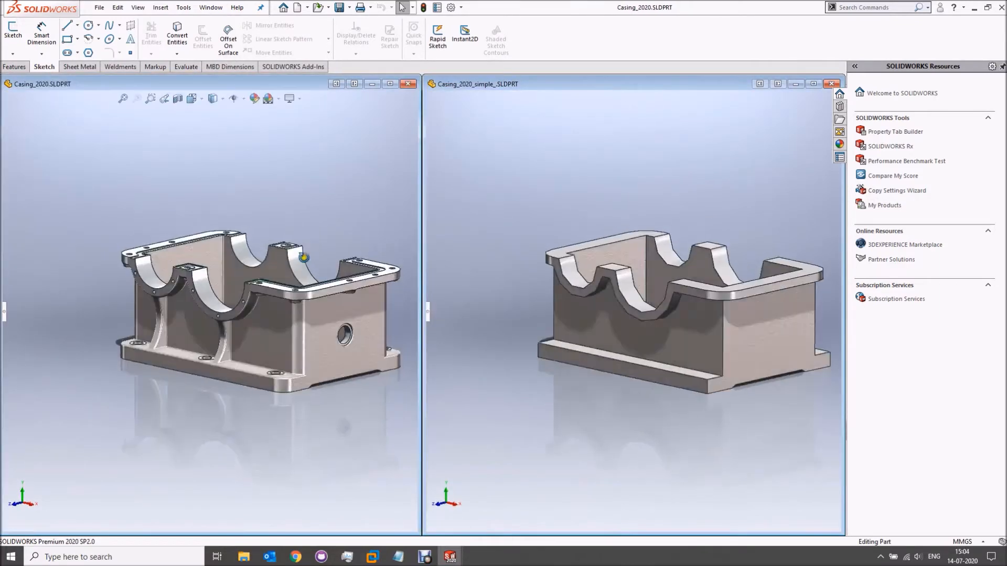
{"action": "middle_click_drag", "start_coordinate": [305, 240], "coordinate": [294, 278]}
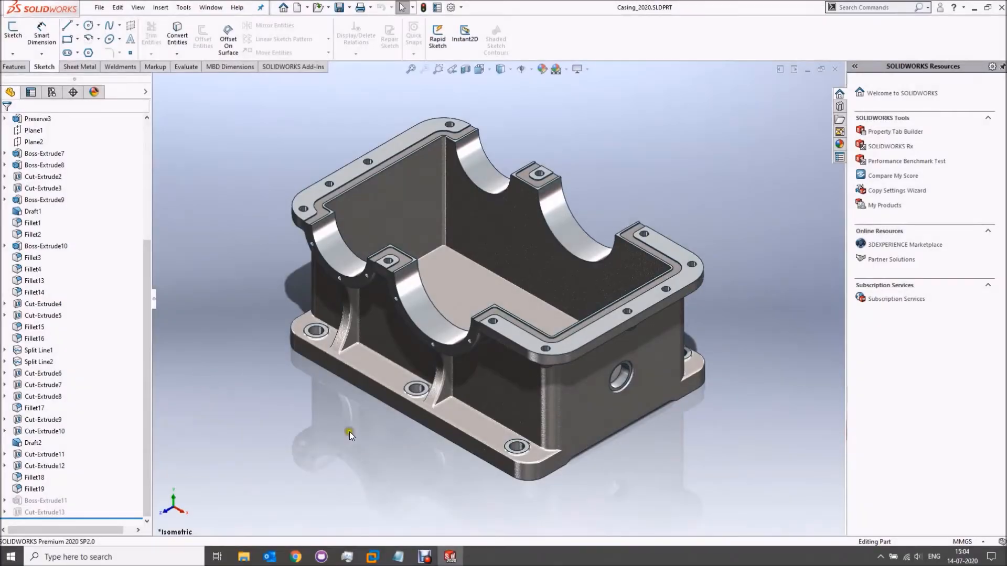
- With the side hole's cut selected, start Lino Simplify and add a conditional selection rule with the action Preserve feature
{"action": "left_click", "coordinate": [621, 376]}
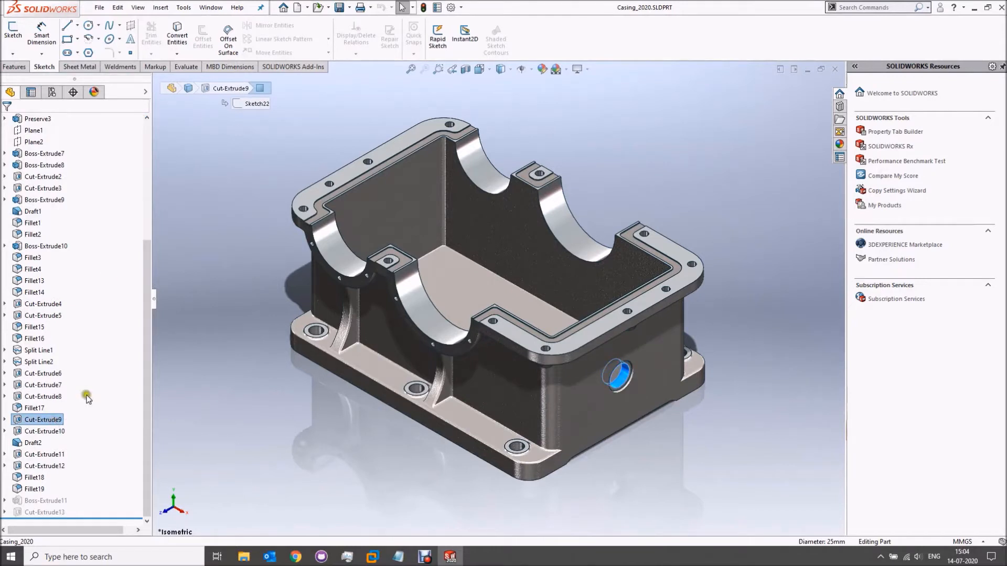
{"action": "left_click", "coordinate": [184, 7]}
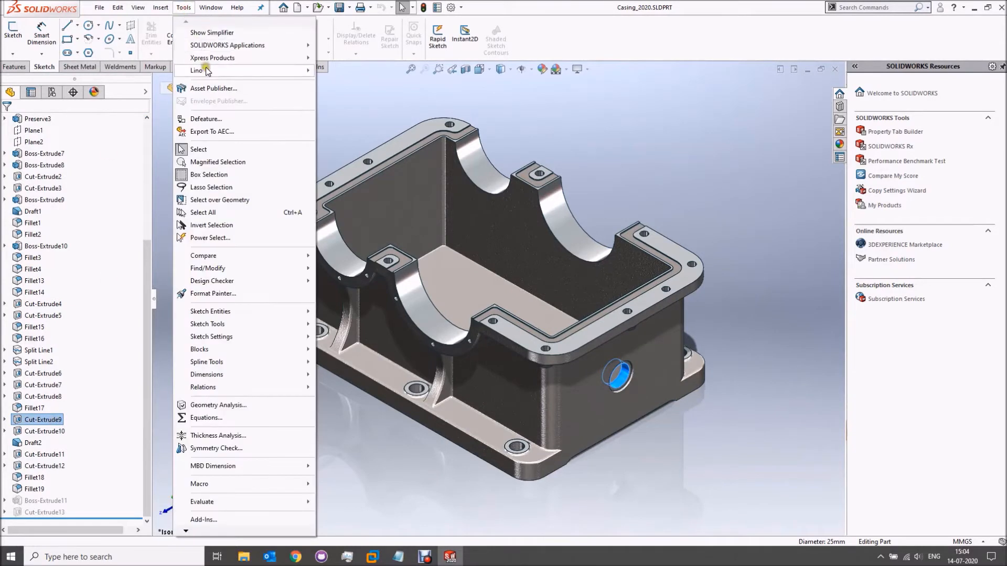
{"action": "mouse_move", "coordinate": [207, 70]}
{"action": "left_click", "coordinate": [342, 96]}
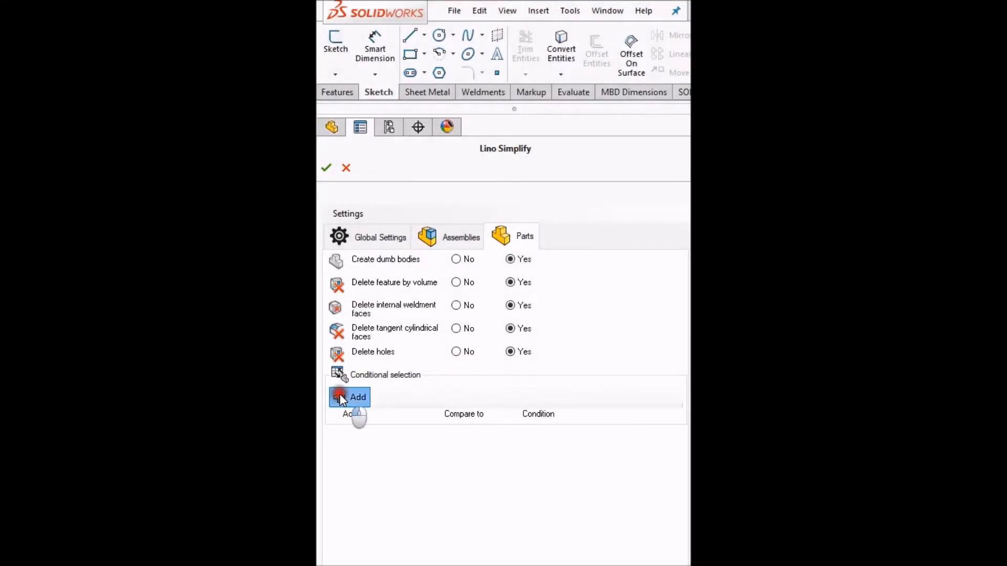
{"action": "left_click", "coordinate": [342, 400]}
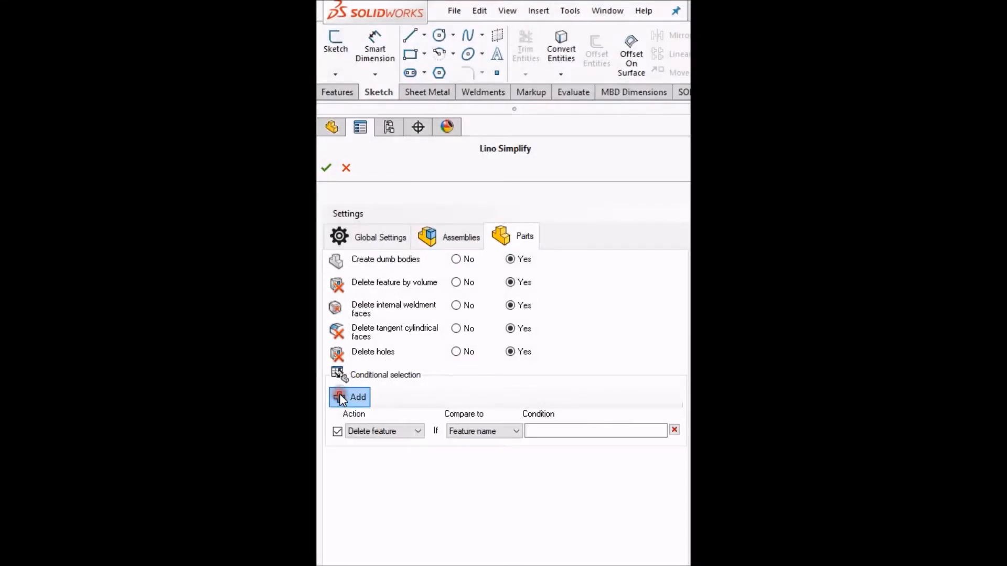
{"action": "left_click", "coordinate": [369, 432]}
{"action": "left_click", "coordinate": [373, 453]}
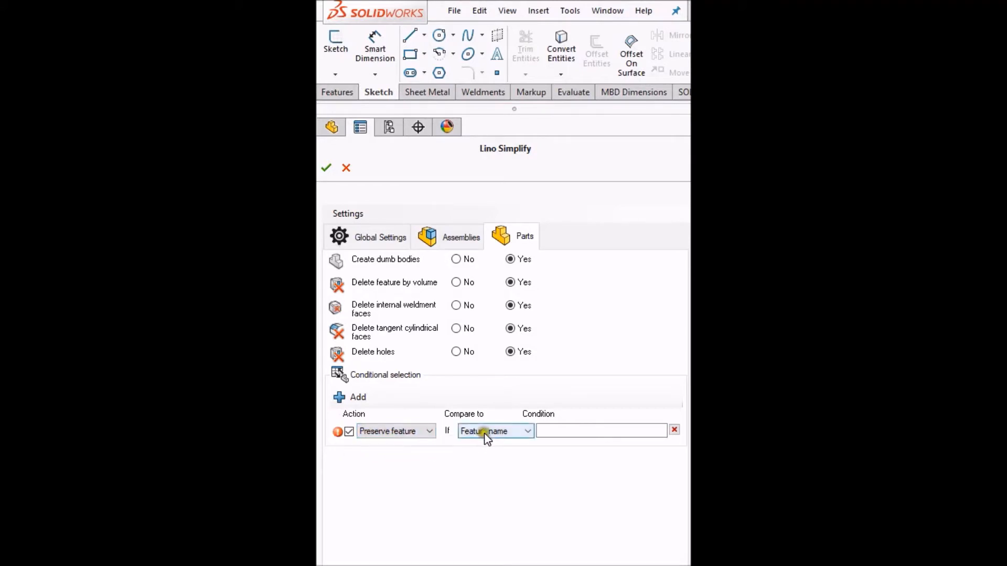
- Set the rule to compare the feature name against the condition Preserve* and keep the rule enabled
{"action": "left_click", "coordinate": [528, 430]}
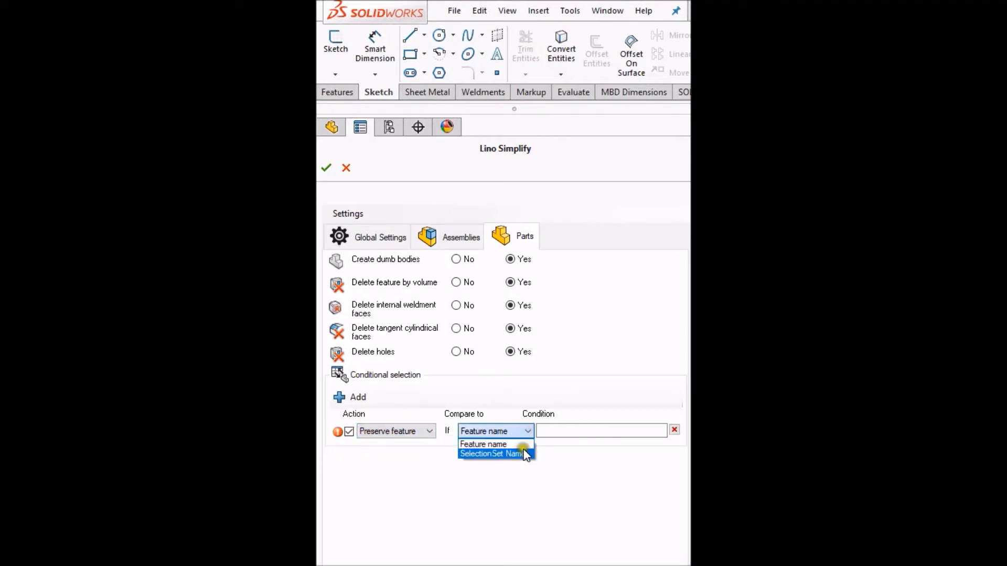
{"action": "left_click", "coordinate": [549, 430]}
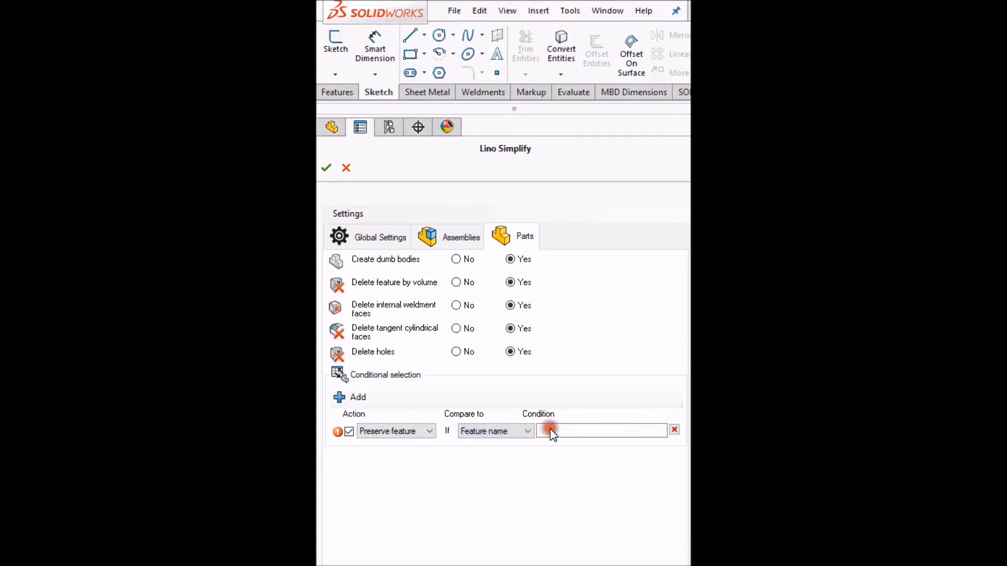
{"action": "type", "text": "Preserve*"}
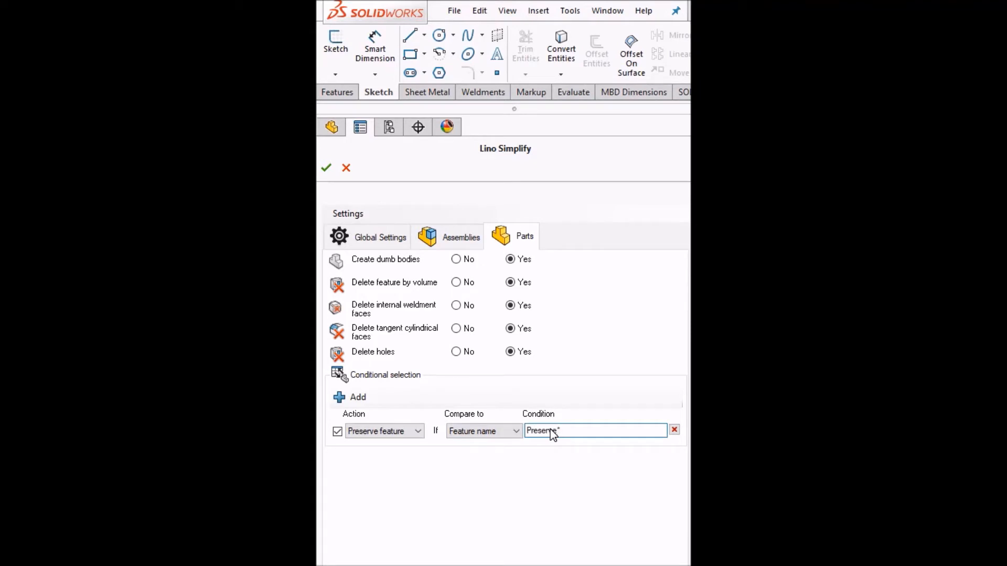
{"action": "left_click", "coordinate": [337, 432]}
{"action": "left_click", "coordinate": [337, 432]}
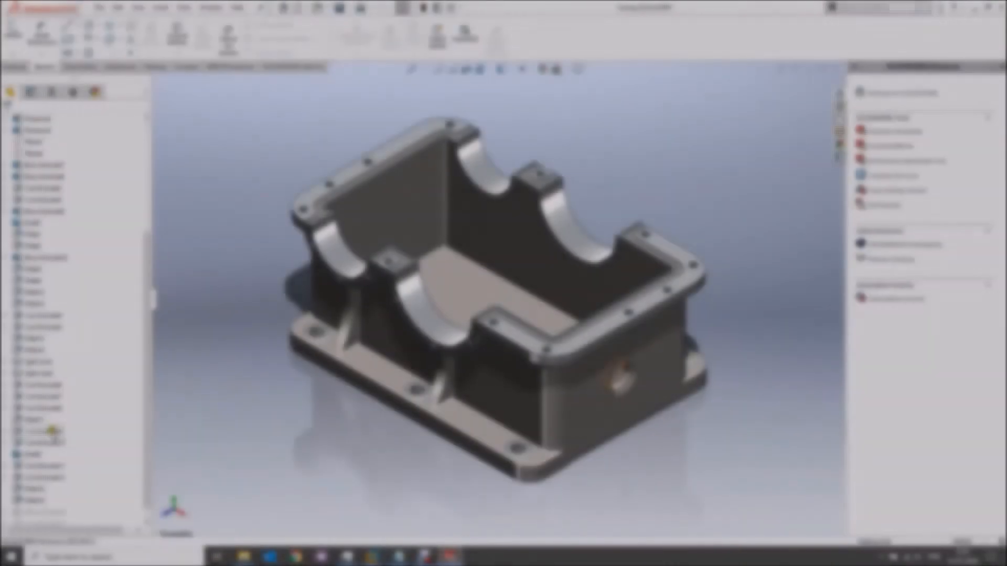
- Rename the side hole's Cut-Extrude9 with Lino Simplify, using the reason Preserve feature and the name syntax Preserve*
{"action": "left_click", "coordinate": [51, 432]}
{"action": "right_click", "coordinate": [51, 433]}
{"action": "mouse_move", "coordinate": [97, 480]}
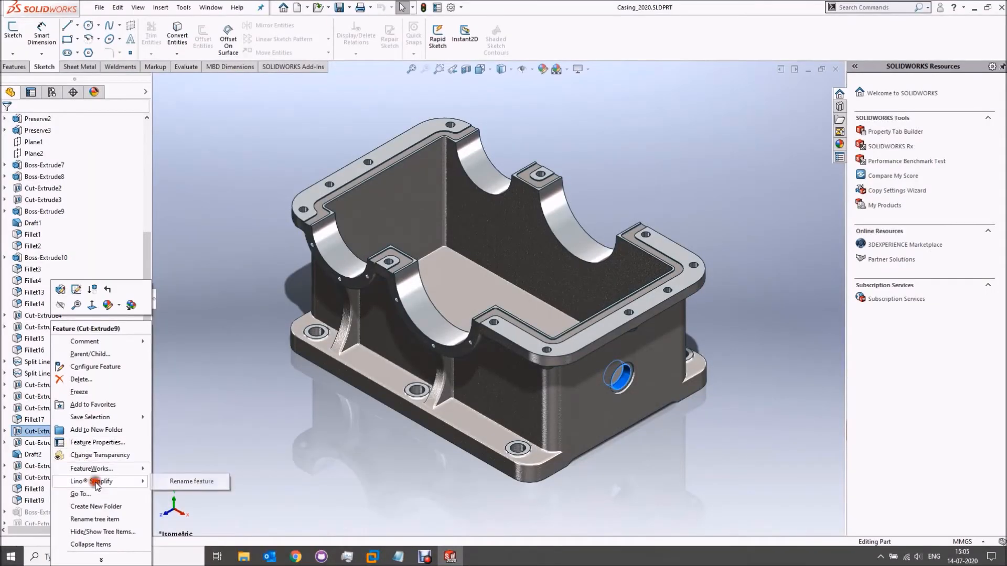
{"action": "left_click", "coordinate": [191, 481]}
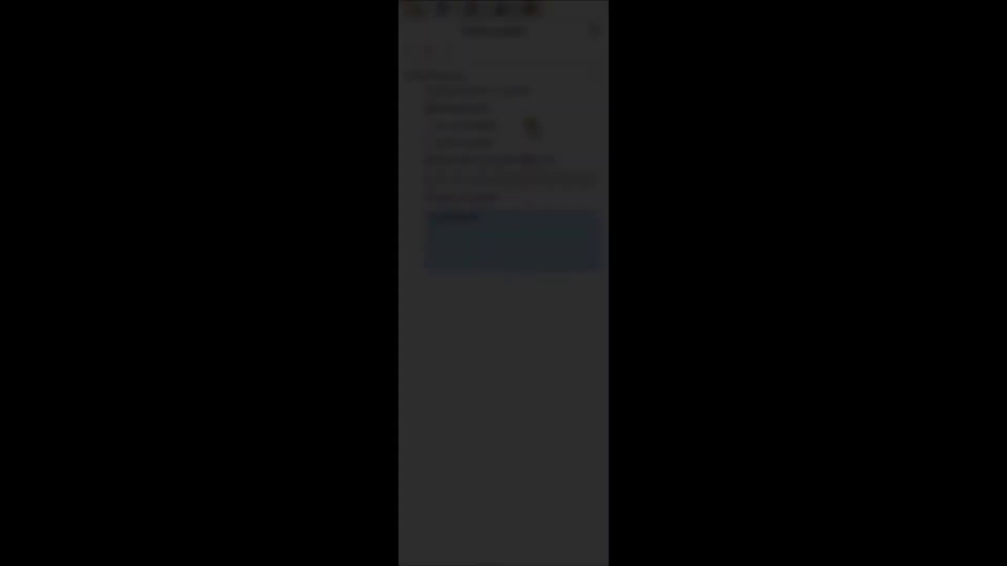
{"action": "left_click", "coordinate": [467, 125]}
{"action": "left_click", "coordinate": [585, 179]}
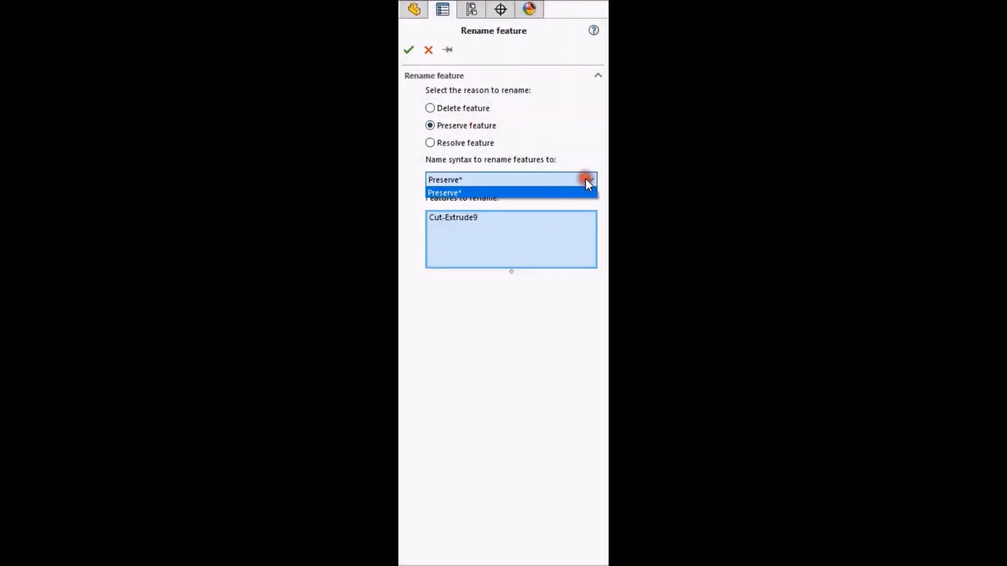
{"action": "left_click", "coordinate": [583, 157]}
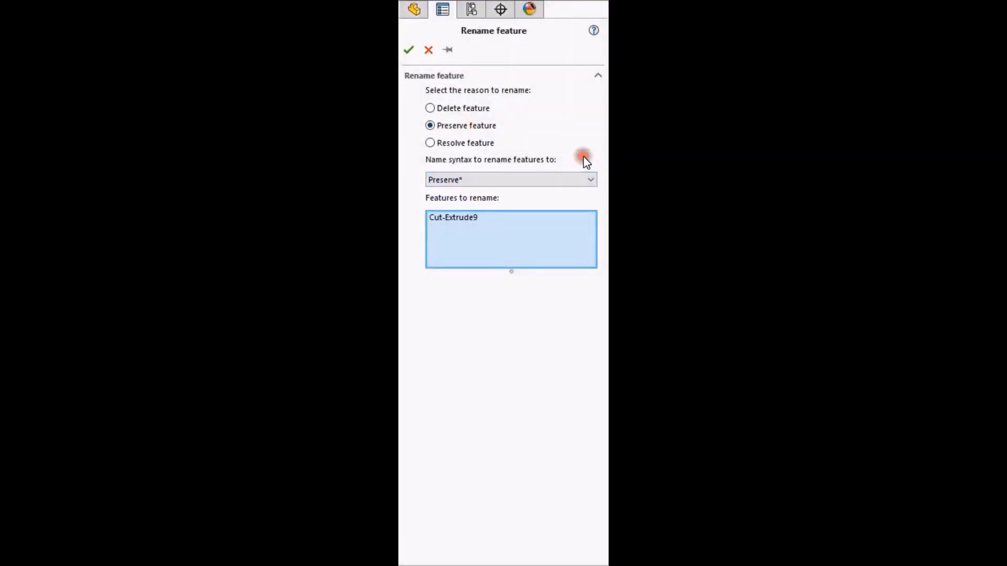
{"action": "left_click", "coordinate": [407, 48]}
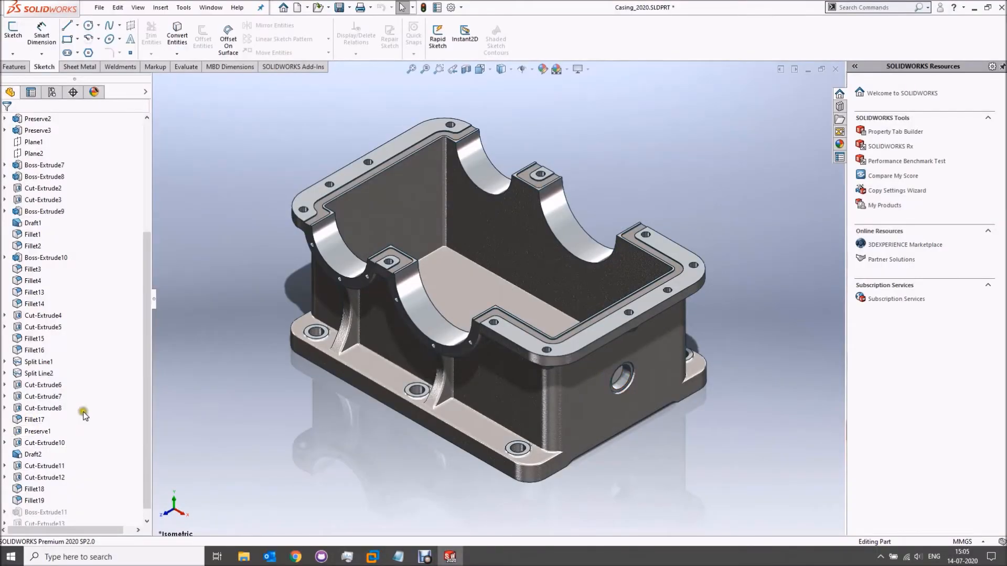
- Run Lino Simplify on the casing with the Preserve* rule and save the file with its simplification settings
{"action": "left_click", "coordinate": [183, 7]}
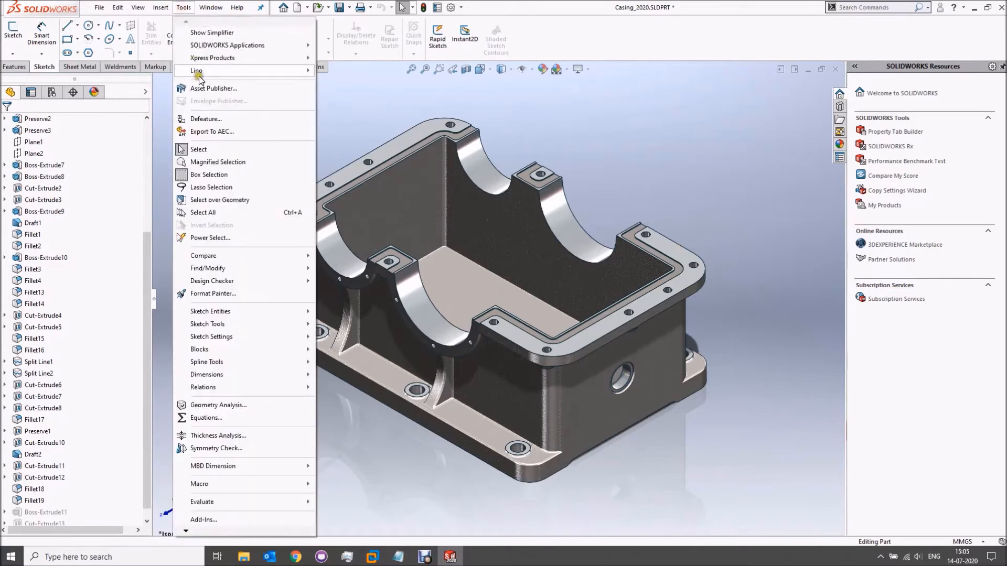
{"action": "mouse_move", "coordinate": [202, 77]}
{"action": "left_click", "coordinate": [335, 95]}
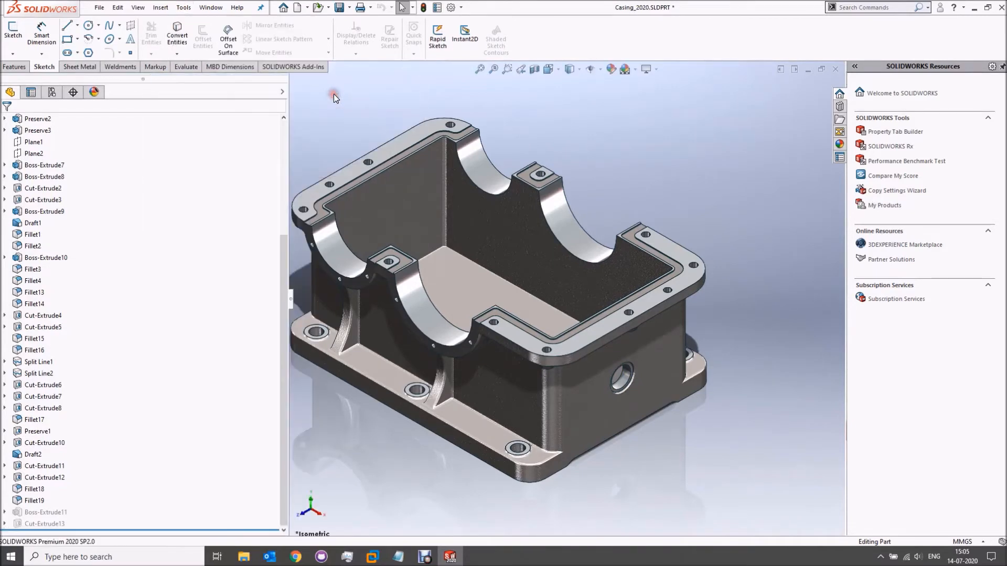
{"action": "left_click", "coordinate": [147, 173]}
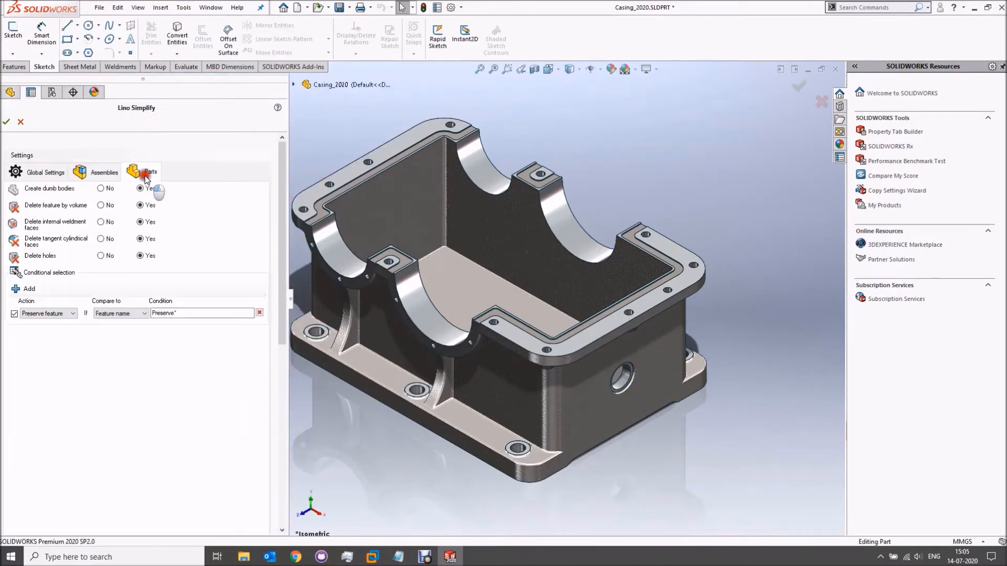
{"action": "left_click", "coordinate": [6, 123]}
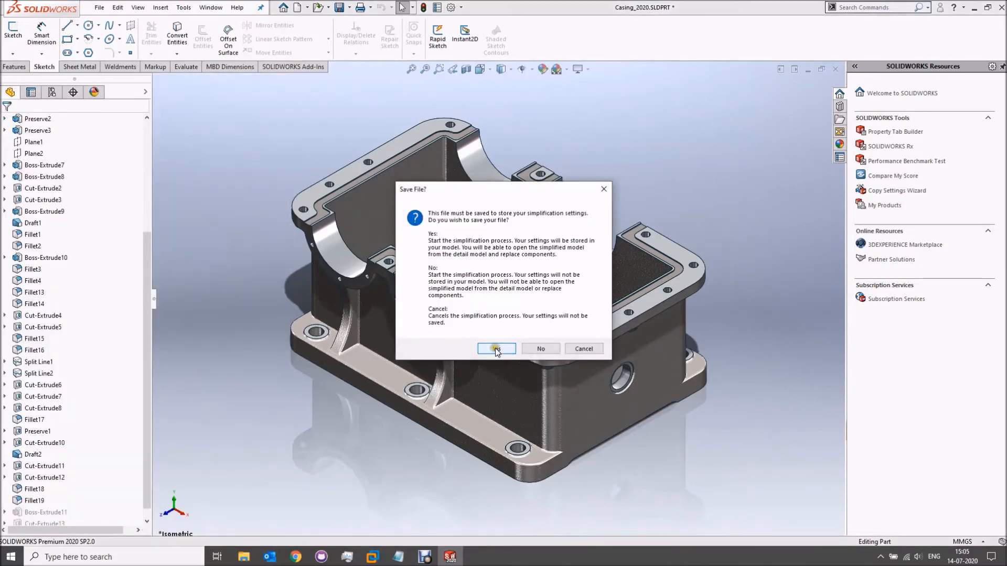
{"action": "left_click", "coordinate": [496, 348]}
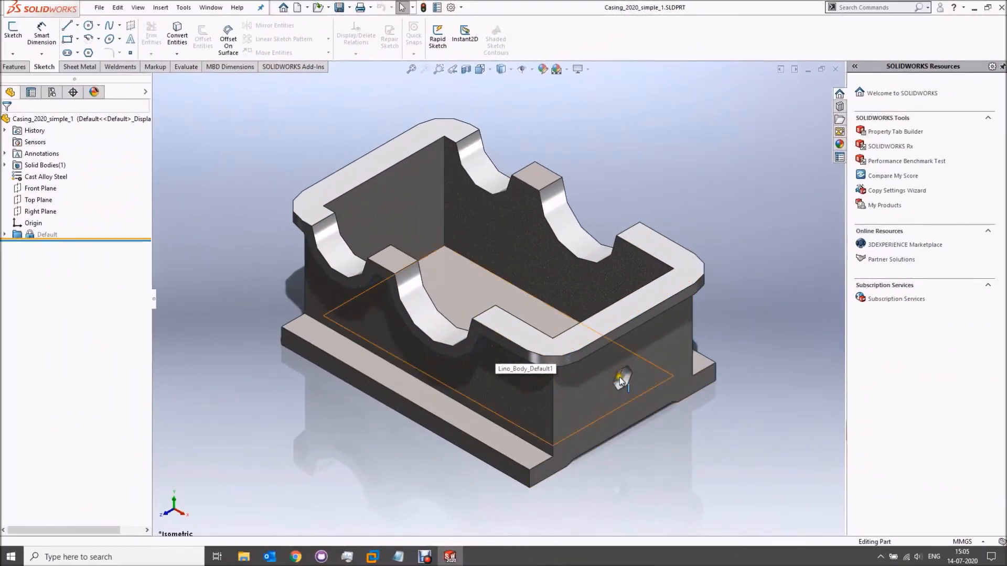
- Examine the side hole in the newly simplified casing and return to the full part view
{"action": "scroll", "coordinate": [624, 379], "scroll_direction": "down", "scroll_amount": 5}
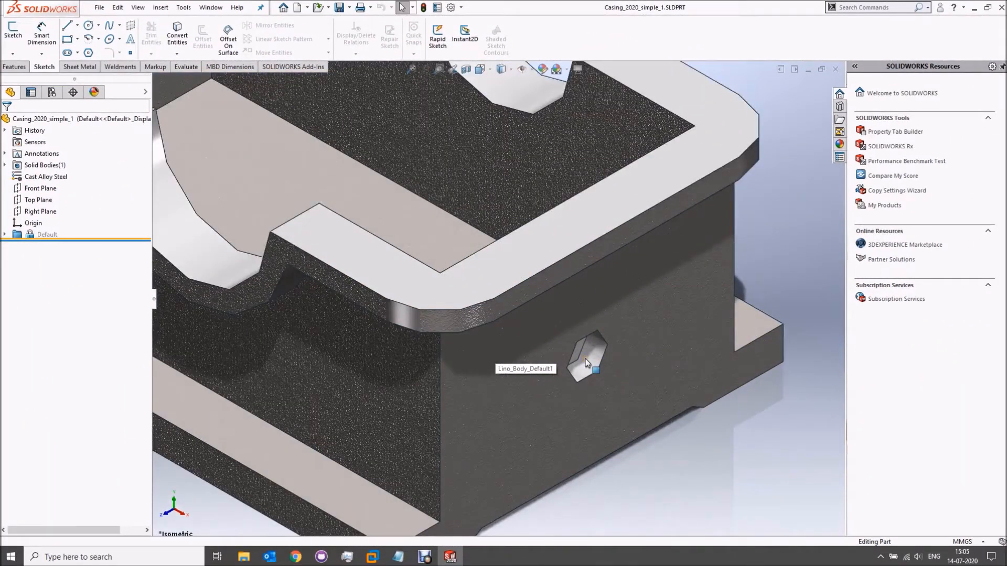
{"action": "left_click", "coordinate": [586, 359]}
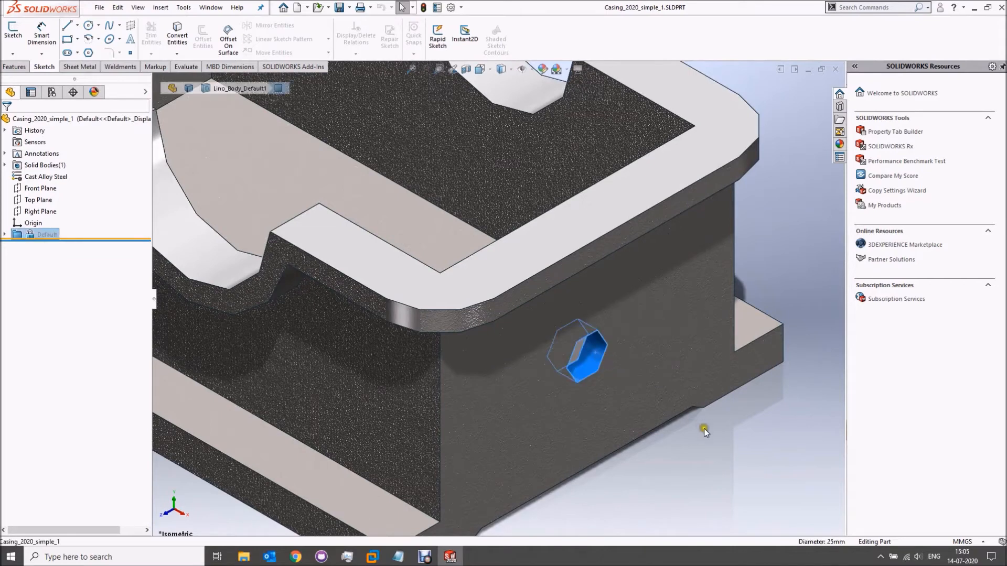
{"action": "left_click", "coordinate": [717, 461]}
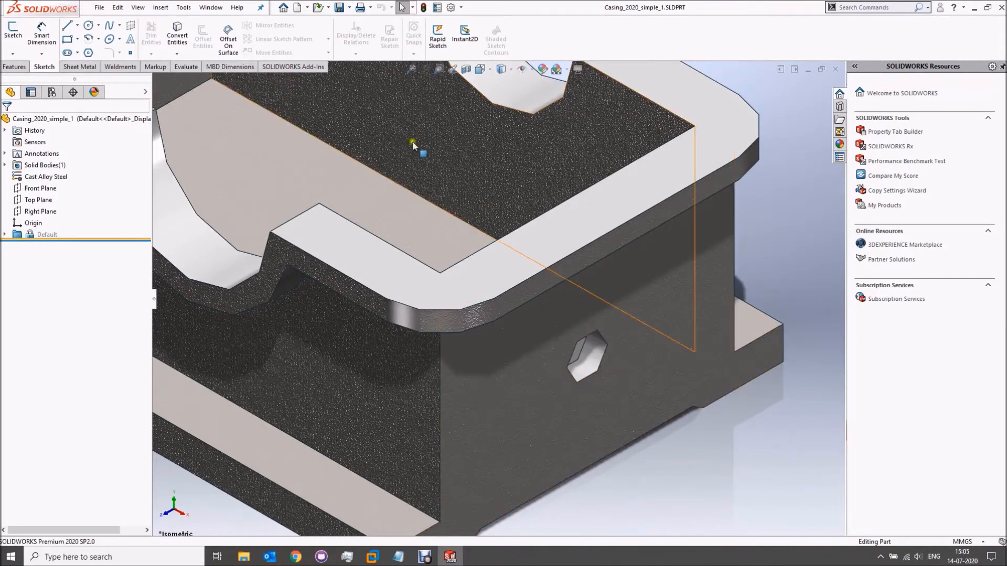
{"action": "left_click", "coordinate": [412, 69]}
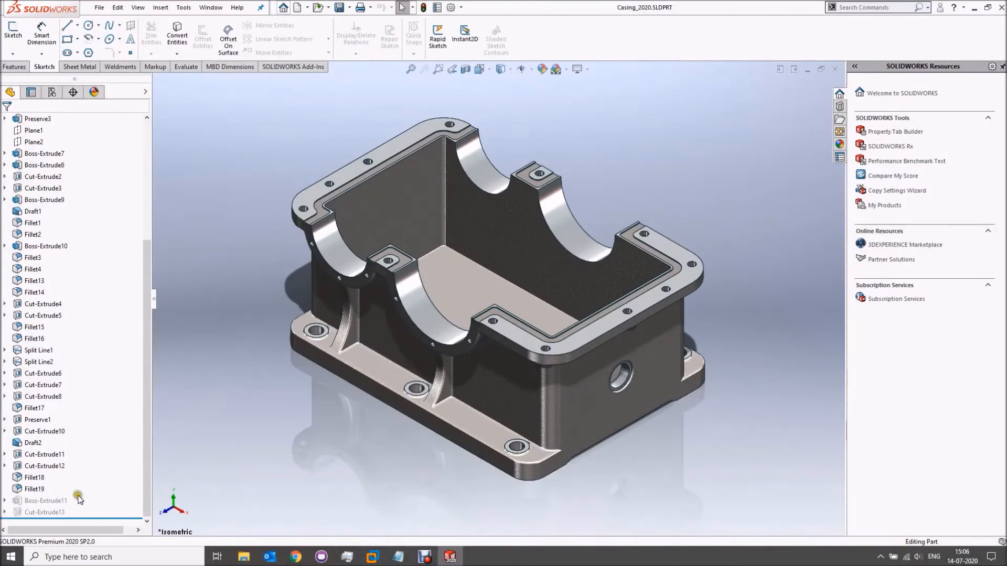
- Temporarily unsuppress Boss-Extrude11 and Cut-Extrude13 to view their effect on the detailed casing, and suppress both again
{"action": "left_click", "coordinate": [46, 500]}
{"action": "left_click", "coordinate": [49, 512], "text": "ctrl"}
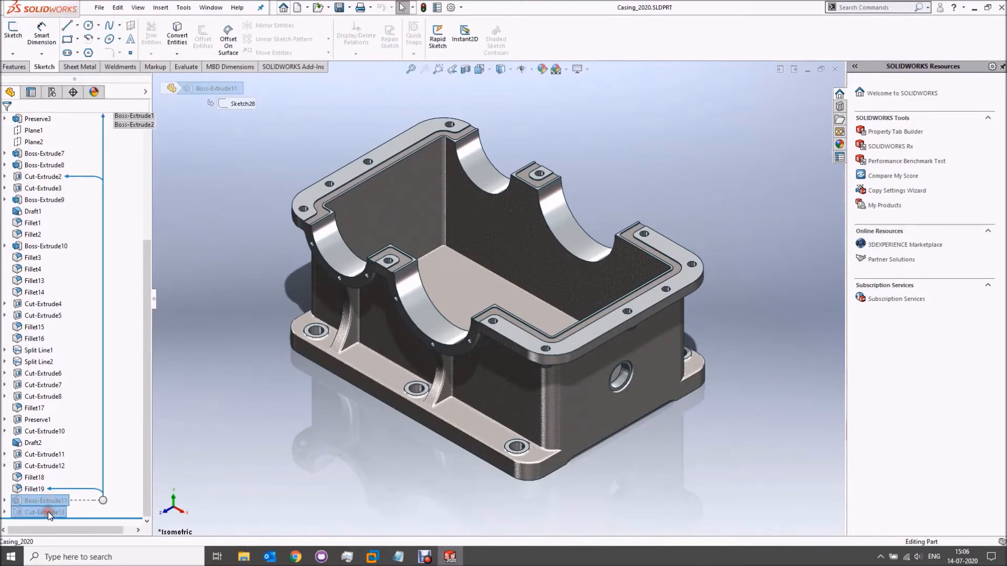
{"action": "left_click", "coordinate": [60, 483]}
{"action": "left_click", "coordinate": [47, 501]}
{"action": "left_click", "coordinate": [53, 513], "text": "ctrl"}
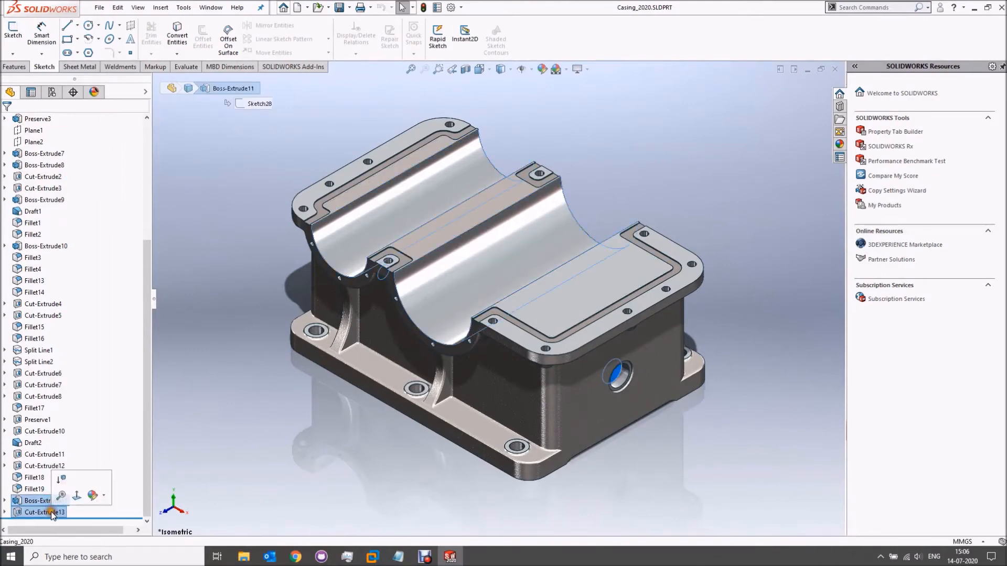
{"action": "left_click", "coordinate": [60, 479]}
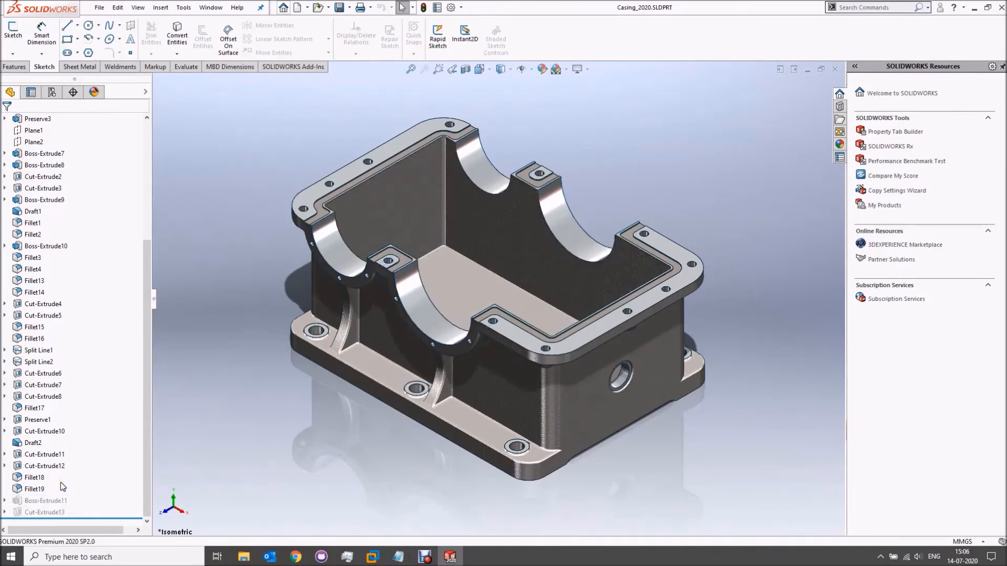
- Add a Lino Simplify conditional rule for parts that resolves features whose feature name matches Resolve*
{"action": "left_click", "coordinate": [183, 7]}
{"action": "left_click", "coordinate": [223, 67]}
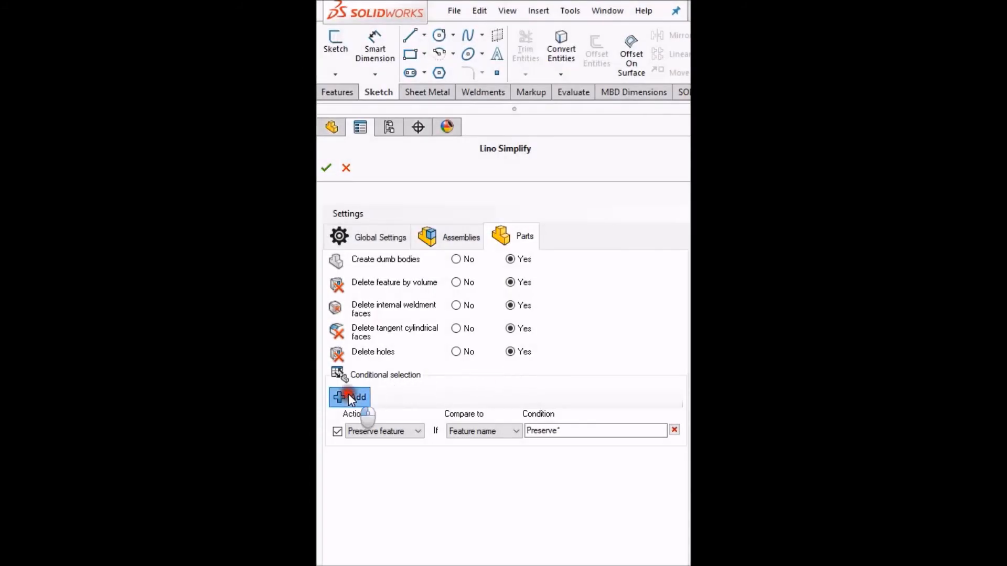
{"action": "left_click", "coordinate": [348, 396]}
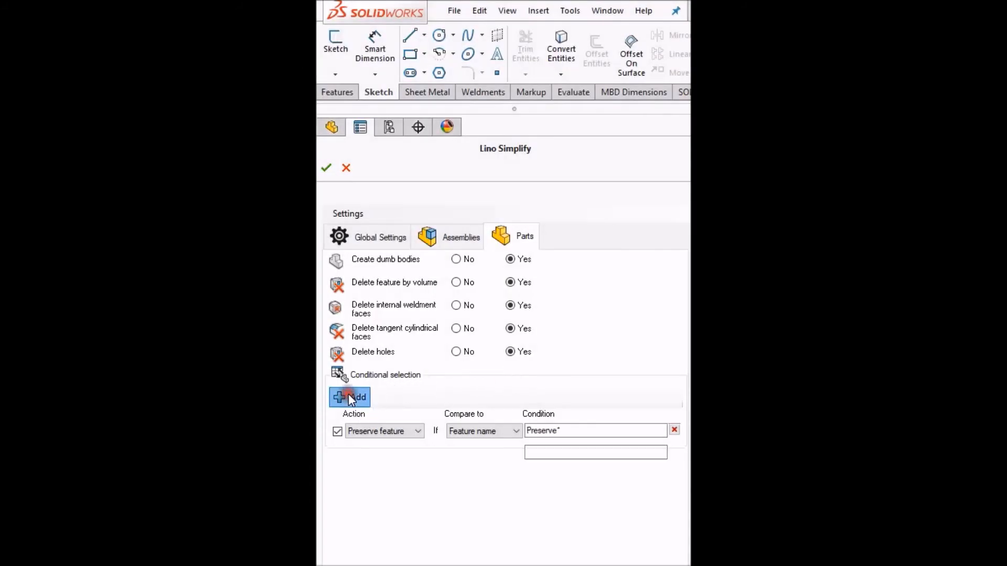
{"action": "left_click", "coordinate": [418, 452]}
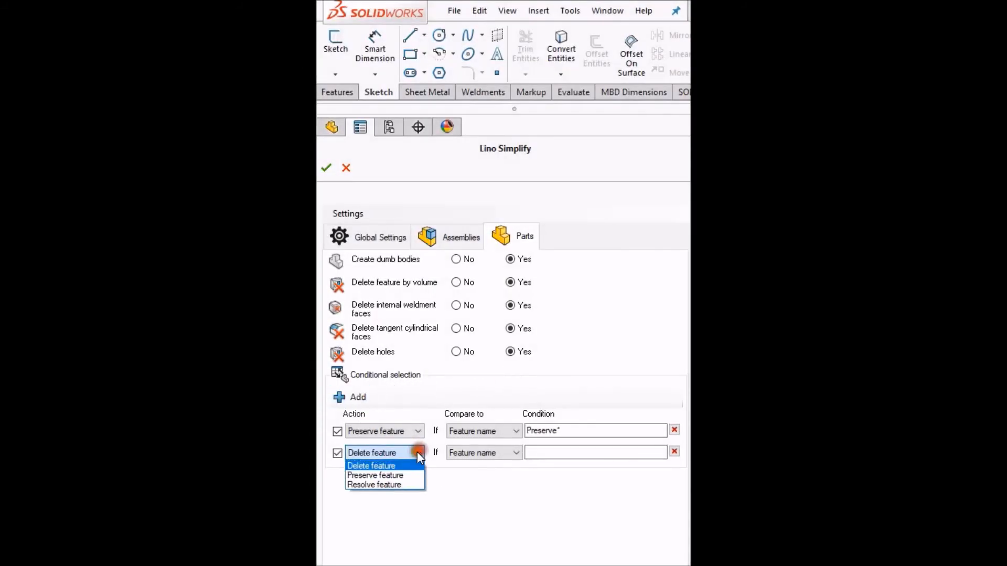
{"action": "left_click", "coordinate": [402, 484]}
{"action": "left_click", "coordinate": [543, 452]}
{"action": "type", "text": "R"}
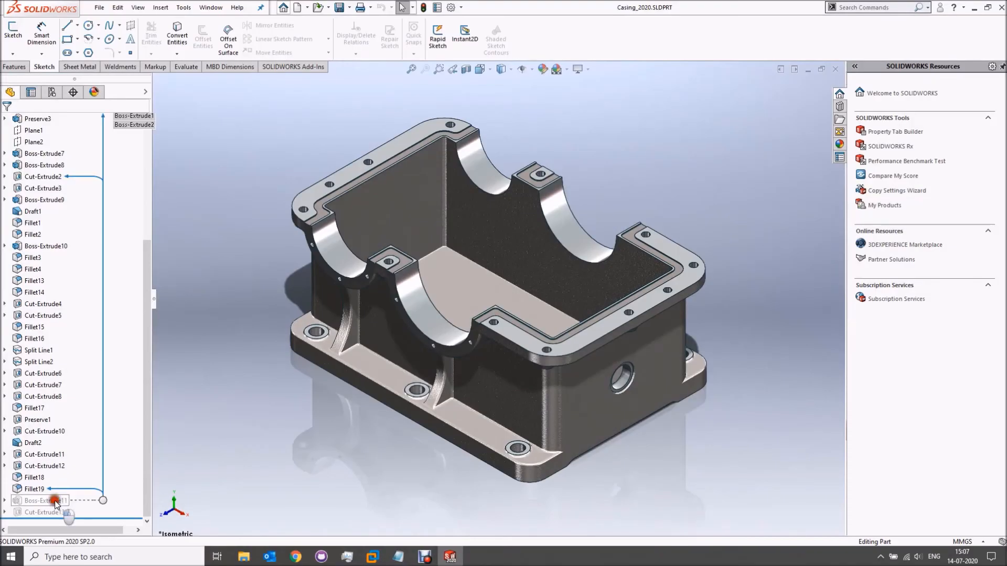
- Rename the suppressed Boss-Extrude11 and Cut-Extrude13 with Lino Simplify, using the reason Resolve feature and the name syntax Resolve*
{"action": "left_click", "coordinate": [48, 502]}
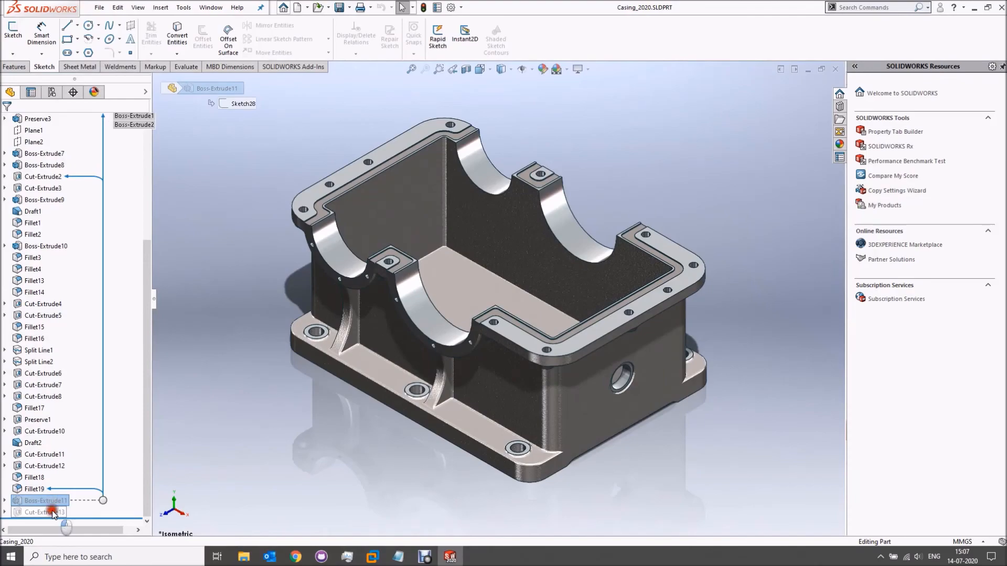
{"action": "right_click", "coordinate": [53, 513]}
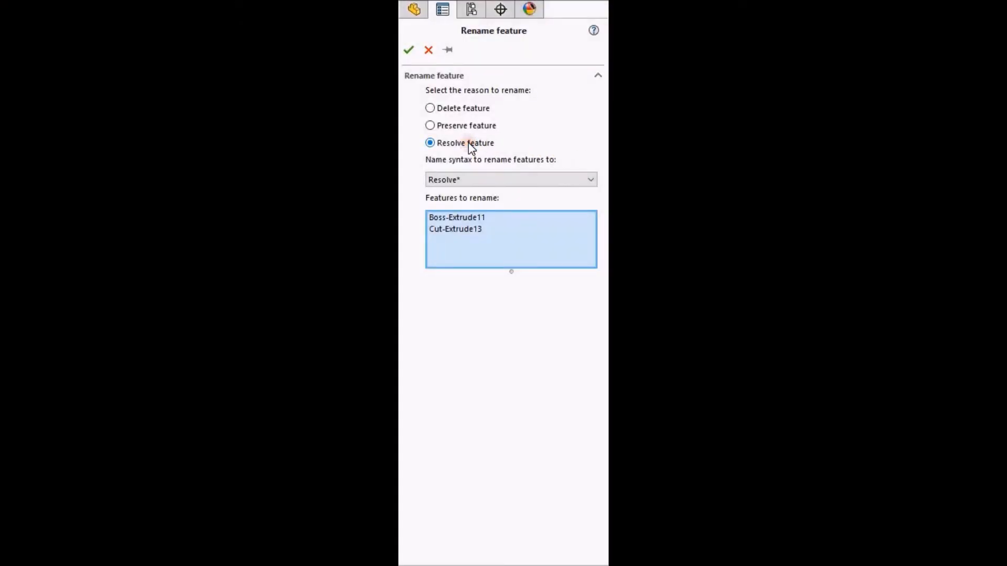
{"action": "left_click", "coordinate": [485, 183]}
{"action": "left_click", "coordinate": [486, 183]}
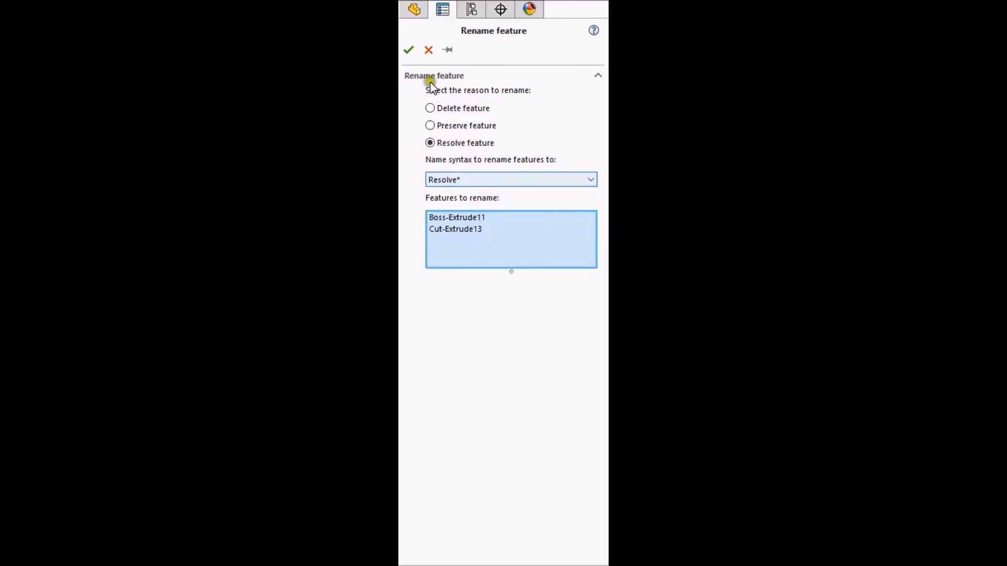
{"action": "left_click", "coordinate": [409, 49]}
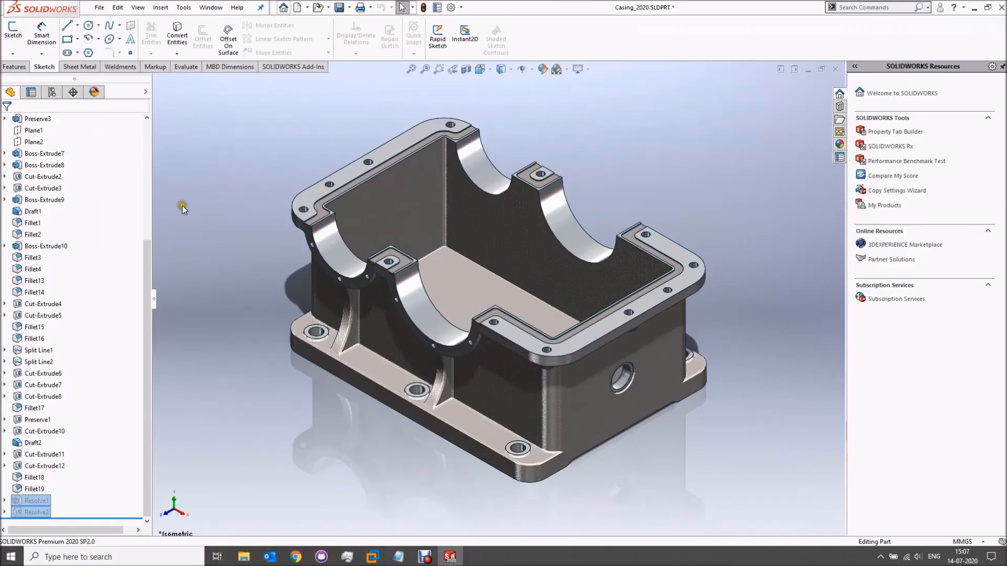
{"action": "left_click", "coordinate": [189, 215]}
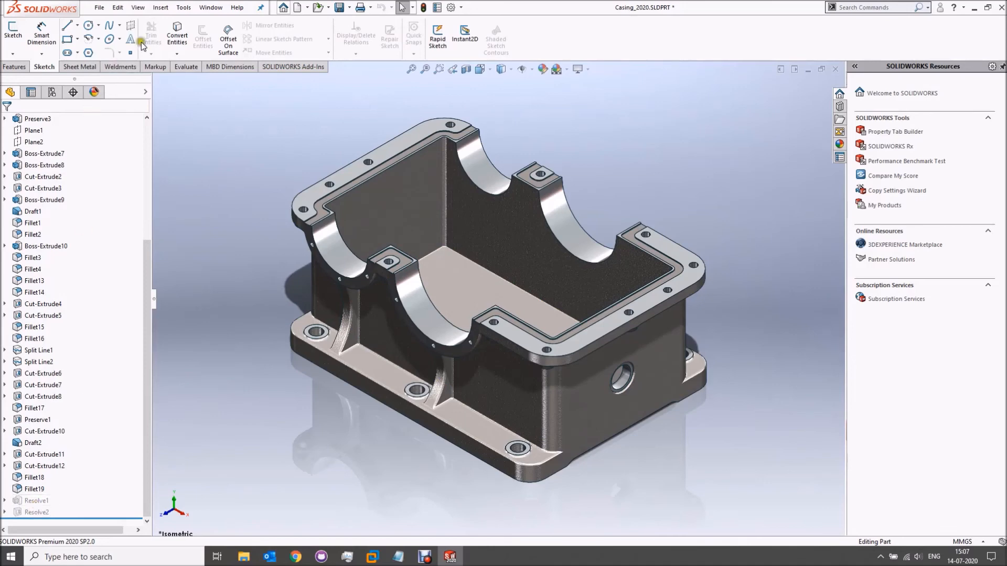
- Run Lino Simplify on the casing with the part rules and save the file with its simplification settings
{"action": "left_click", "coordinate": [183, 8]}
{"action": "mouse_move", "coordinate": [206, 70]}
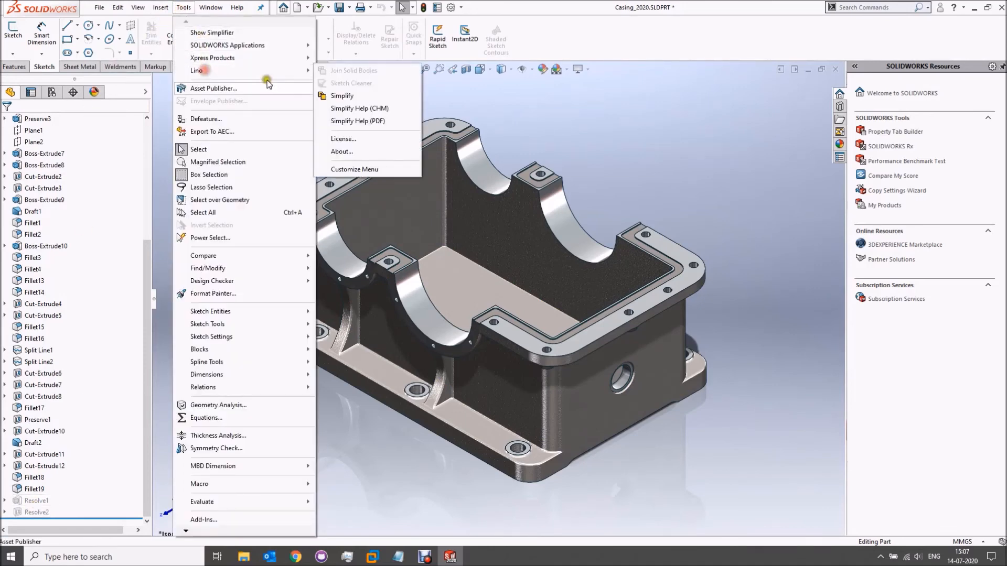
{"action": "left_click", "coordinate": [338, 92]}
{"action": "left_click", "coordinate": [135, 173]}
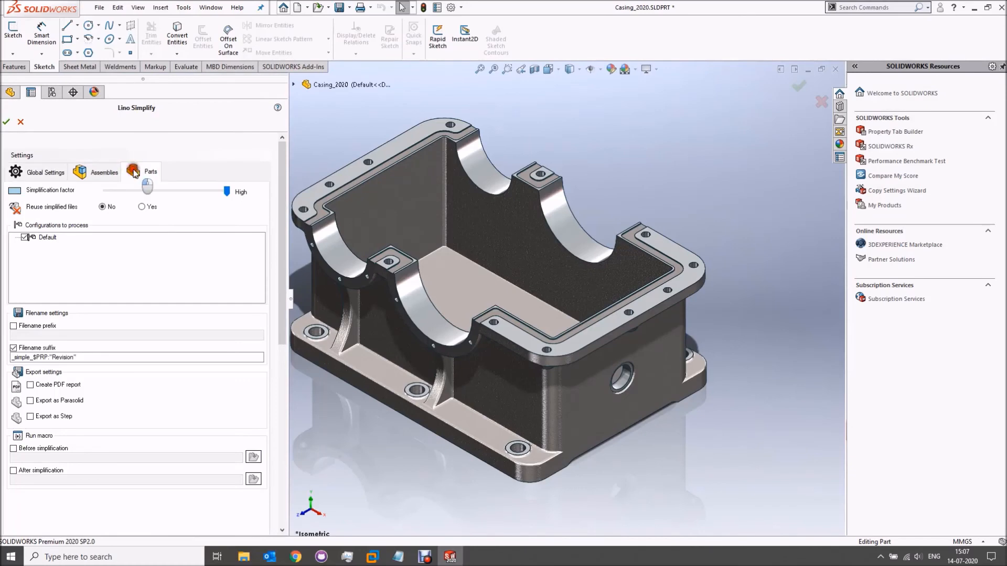
{"action": "left_click", "coordinate": [8, 123]}
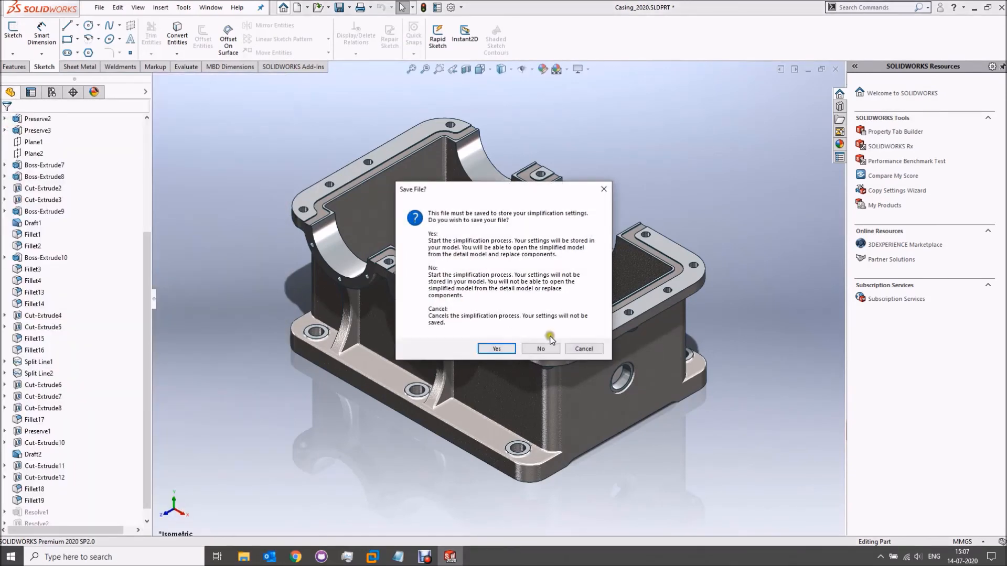
{"action": "left_click", "coordinate": [499, 349]}
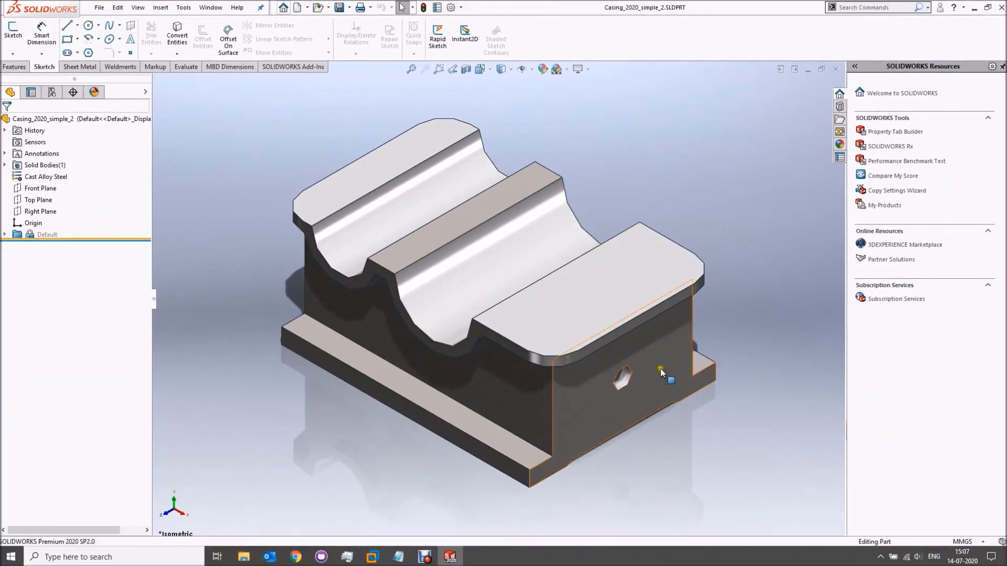
- Check the side hole and upper faces of the simplified casing, and open its original part through Lino Simplify
{"action": "left_click", "coordinate": [620, 385]}
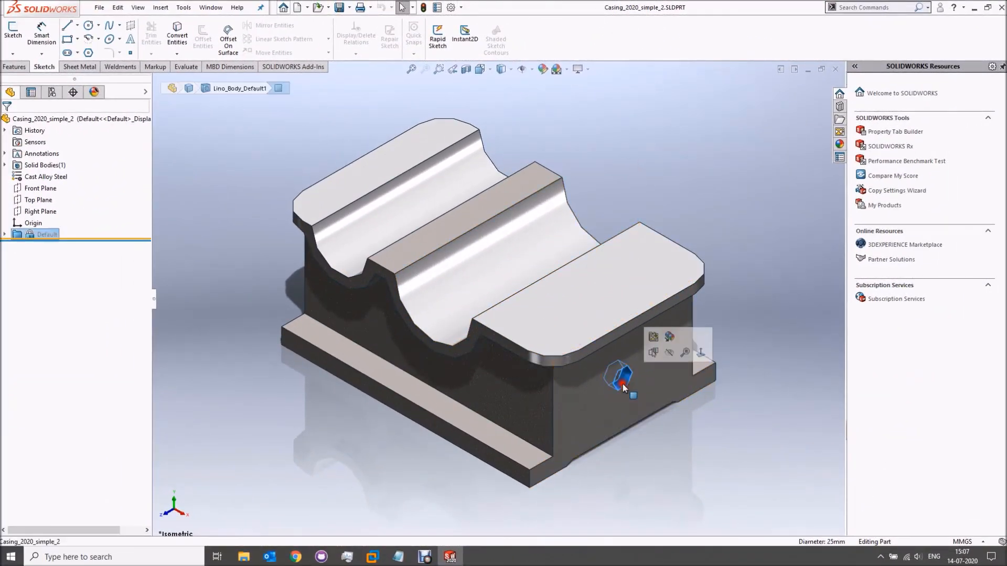
{"action": "left_click", "coordinate": [515, 260]}
{"action": "left_click", "coordinate": [433, 209]}
{"action": "left_click", "coordinate": [624, 184]}
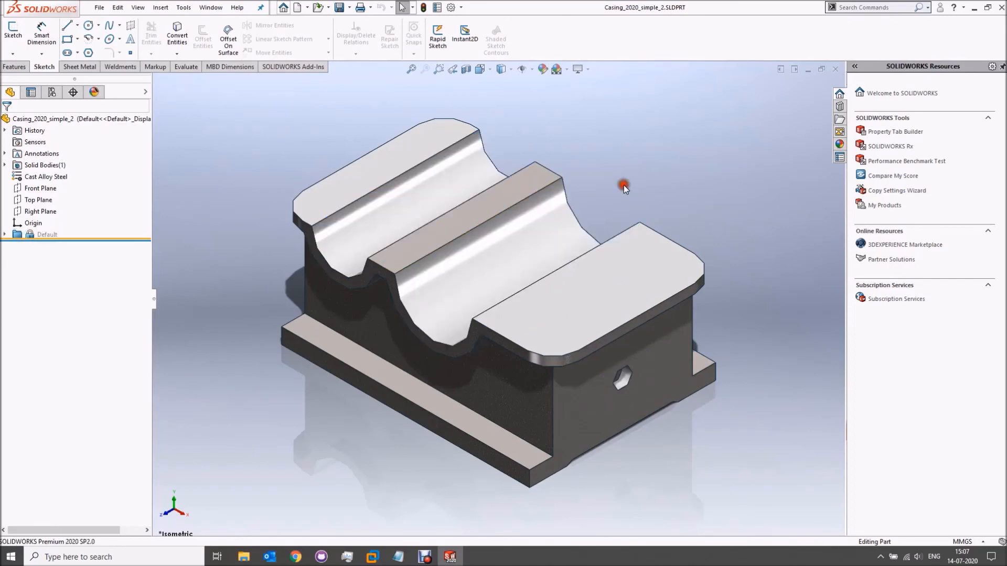
{"action": "right_click", "coordinate": [624, 185]}
{"action": "mouse_move", "coordinate": [673, 336]}
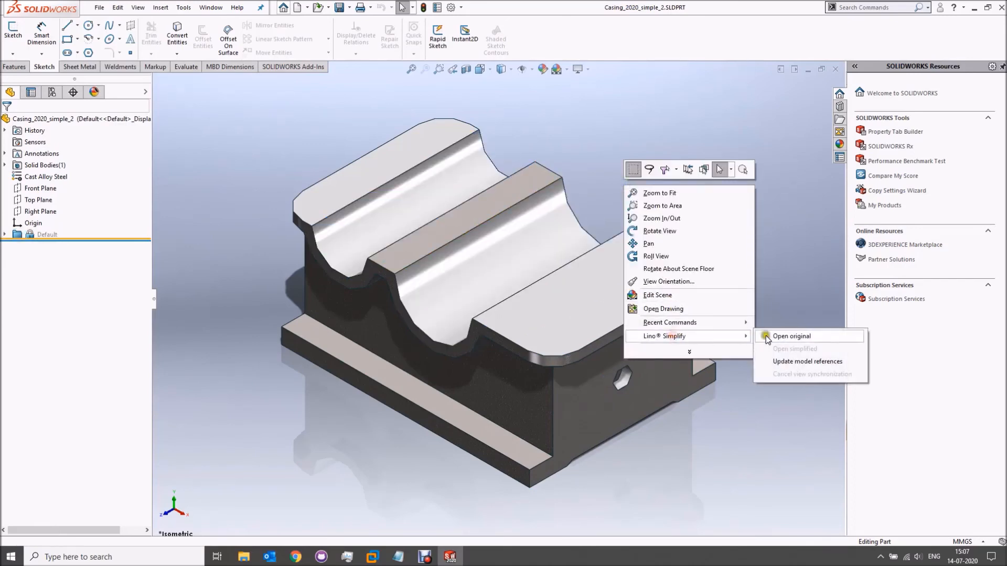
{"action": "left_click", "coordinate": [785, 336]}
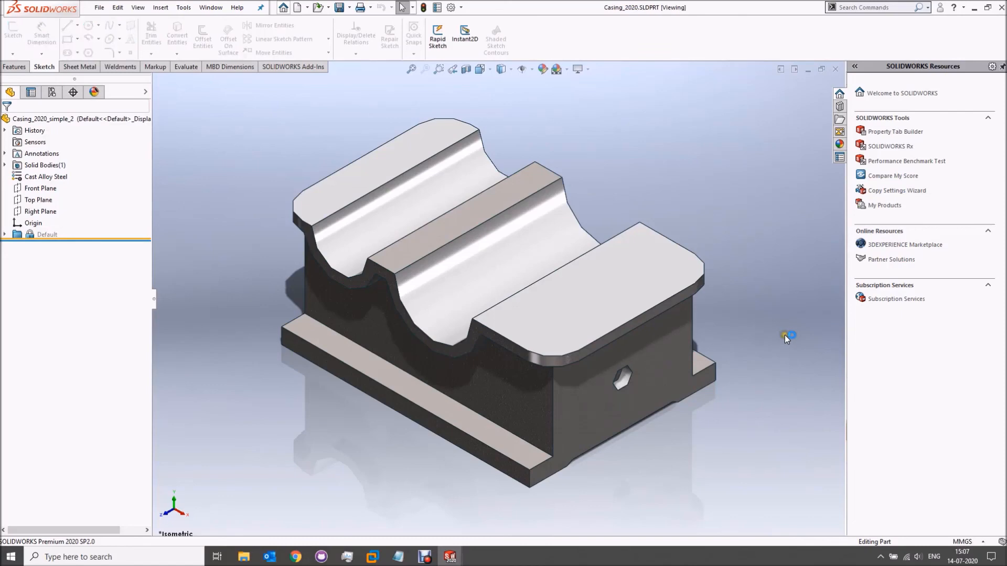
- Tile the original and simplified casing windows vertically and collapse the feature tree in both for a side-by-side comparison
{"action": "left_click", "coordinate": [211, 8]}
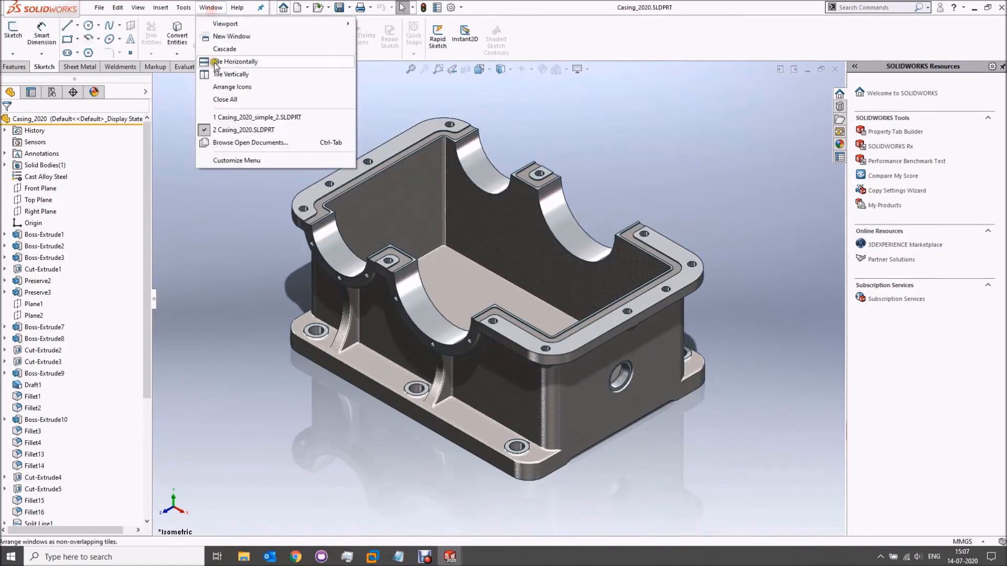
{"action": "left_click", "coordinate": [231, 74]}
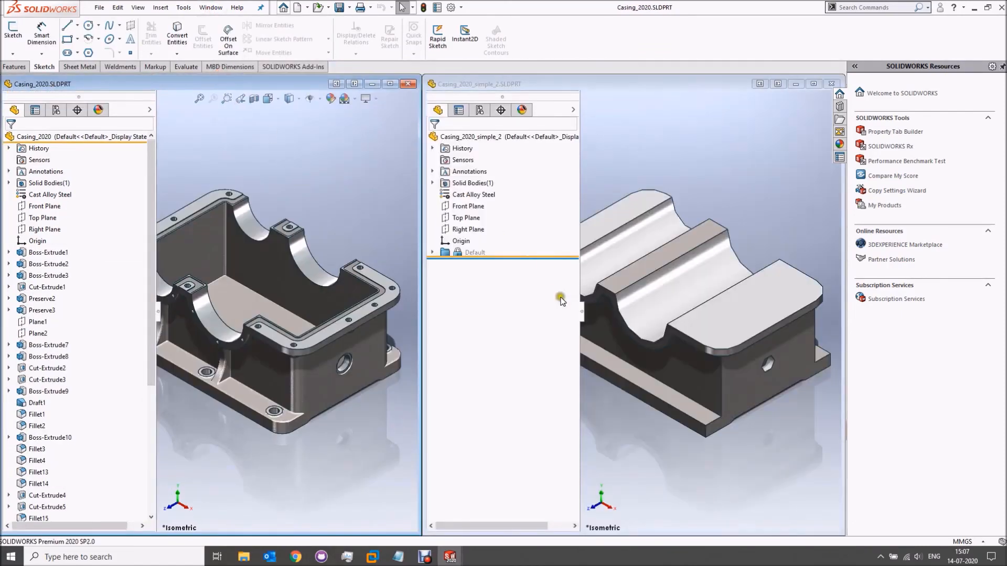
{"action": "left_click", "coordinate": [580, 315]}
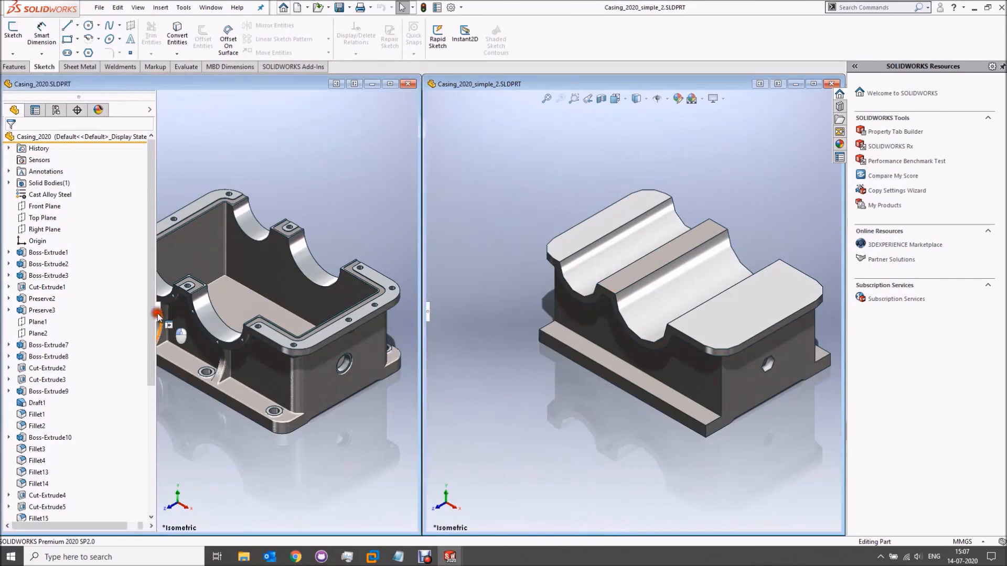
{"action": "left_click", "coordinate": [158, 315]}
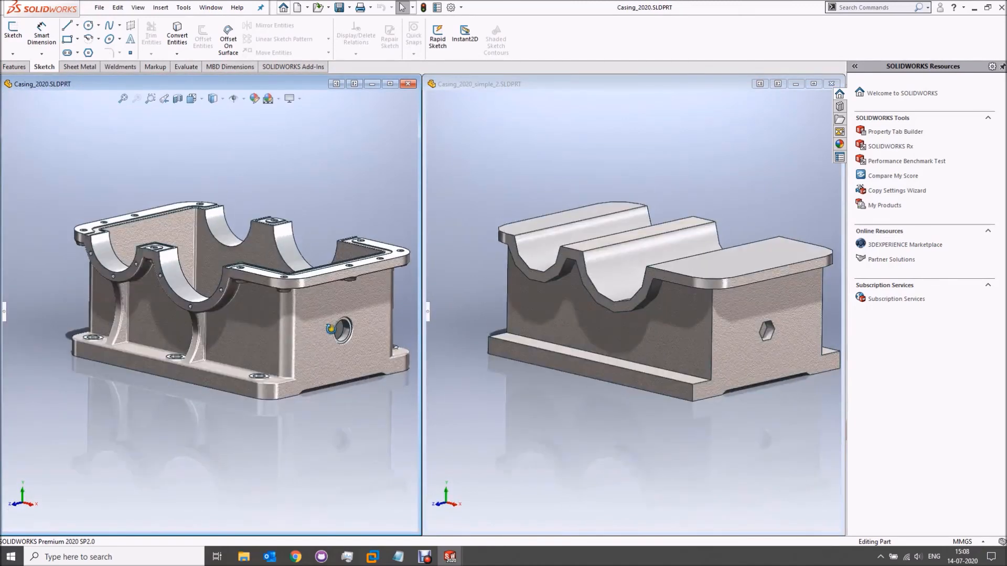